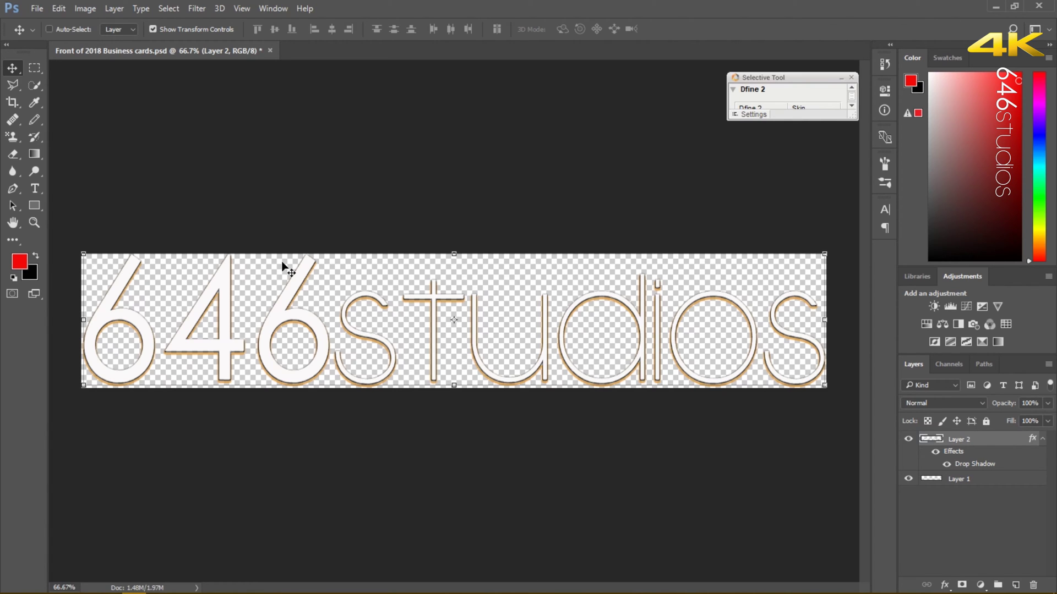
Review the logo's Export As PNG settings at 1691 × 306, then close the dialog without exporting.
left_click(37, 8)
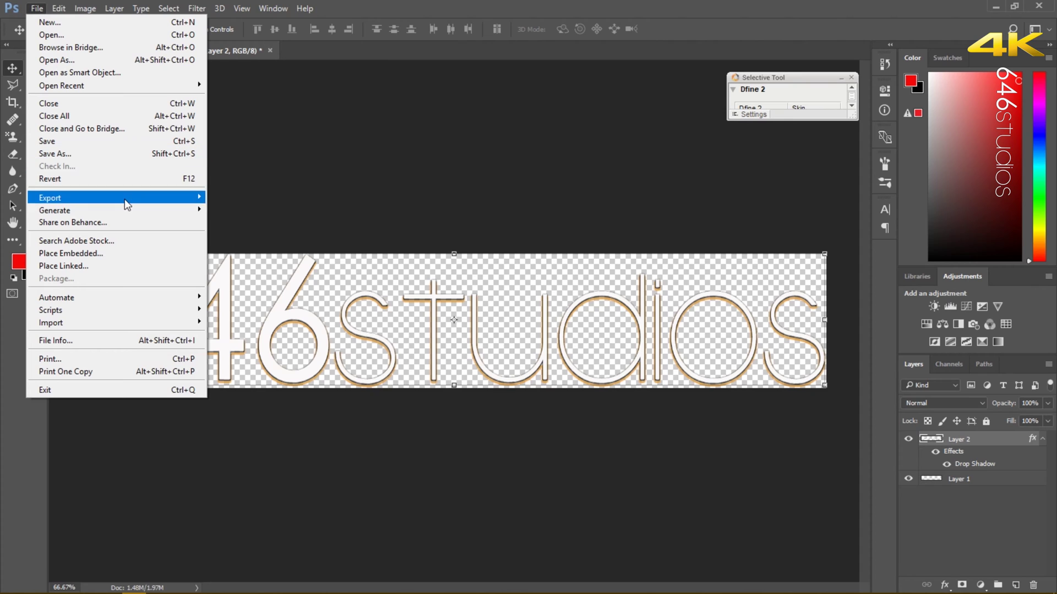
mouse_move(128, 201)
left_click(250, 212)
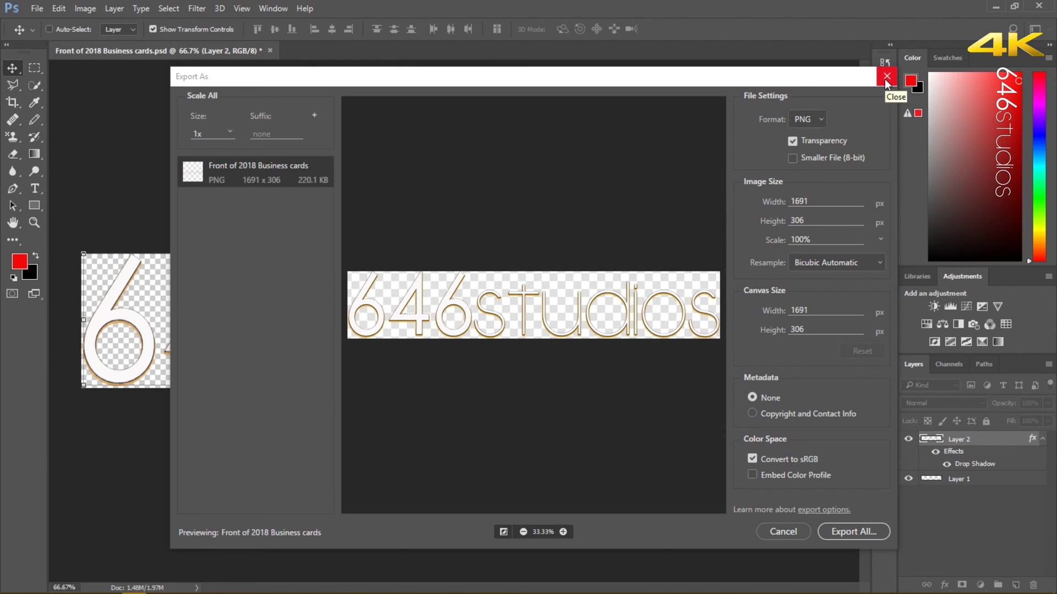
left_click(886, 77)
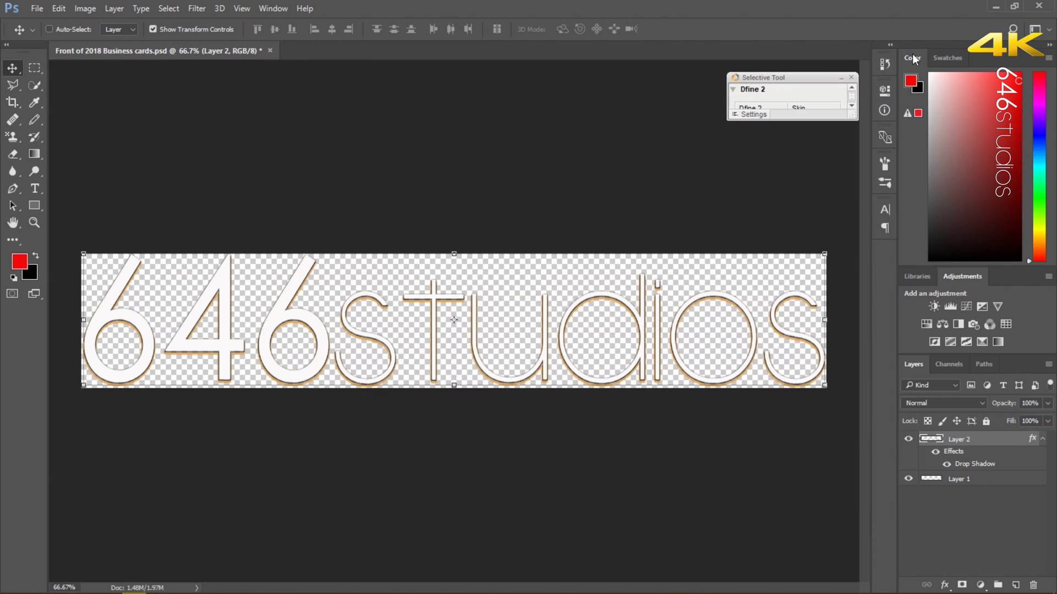
Minimize Photoshop, open Lightroom's Edit Watermarks editor, and scroll through its options panel.
left_click(994, 7)
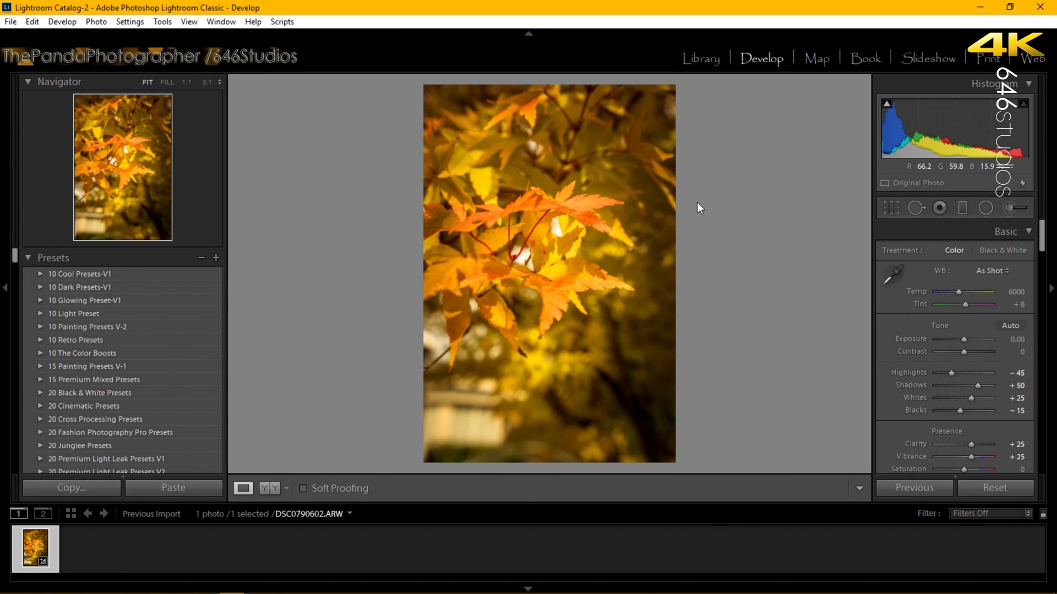
left_click(32, 22)
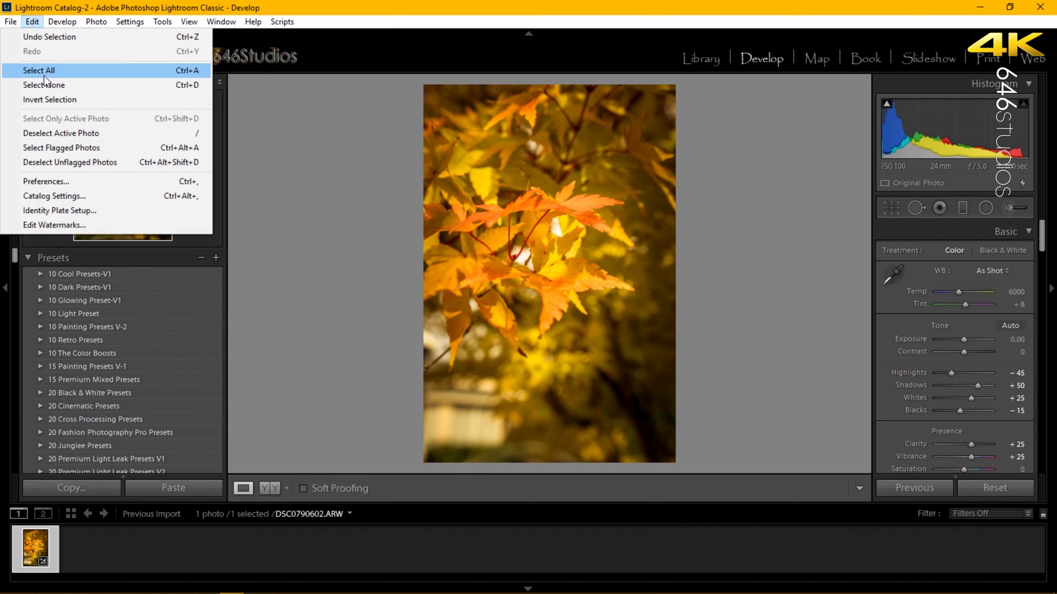
left_click(59, 225)
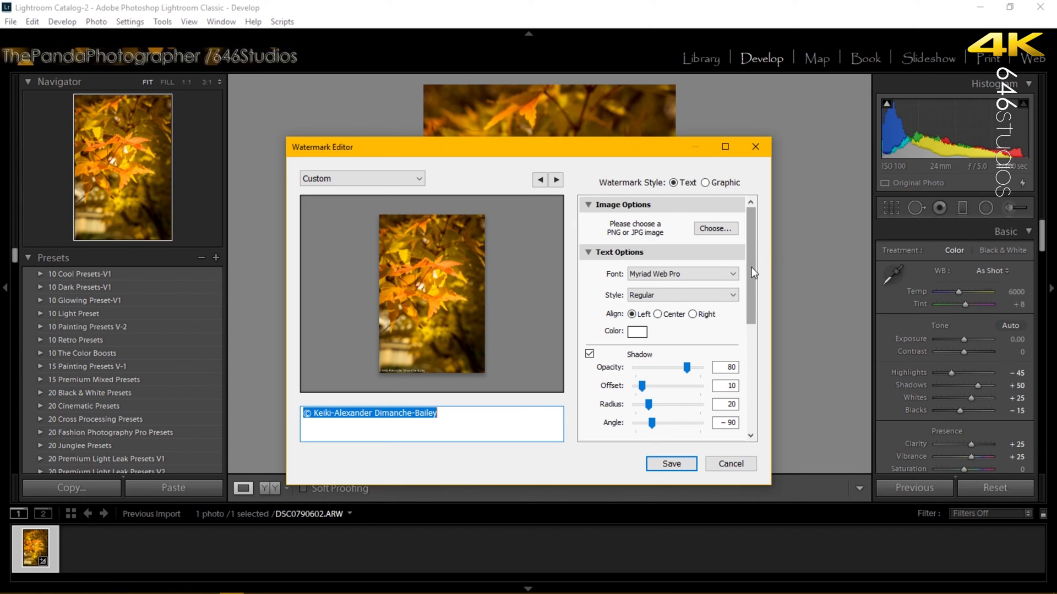
left_click_drag(752, 266, 759, 329)
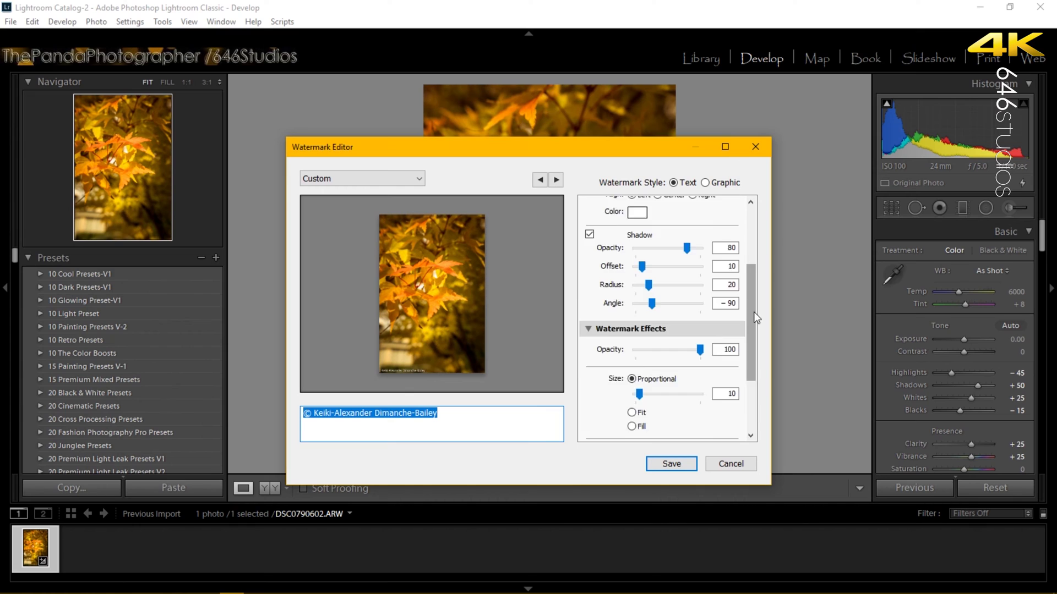
left_click_drag(754, 311, 740, 244)
Set the watermark style to Graphic using the New watermark 2019 (clean text) image, and maximize the editor.
left_click(706, 183)
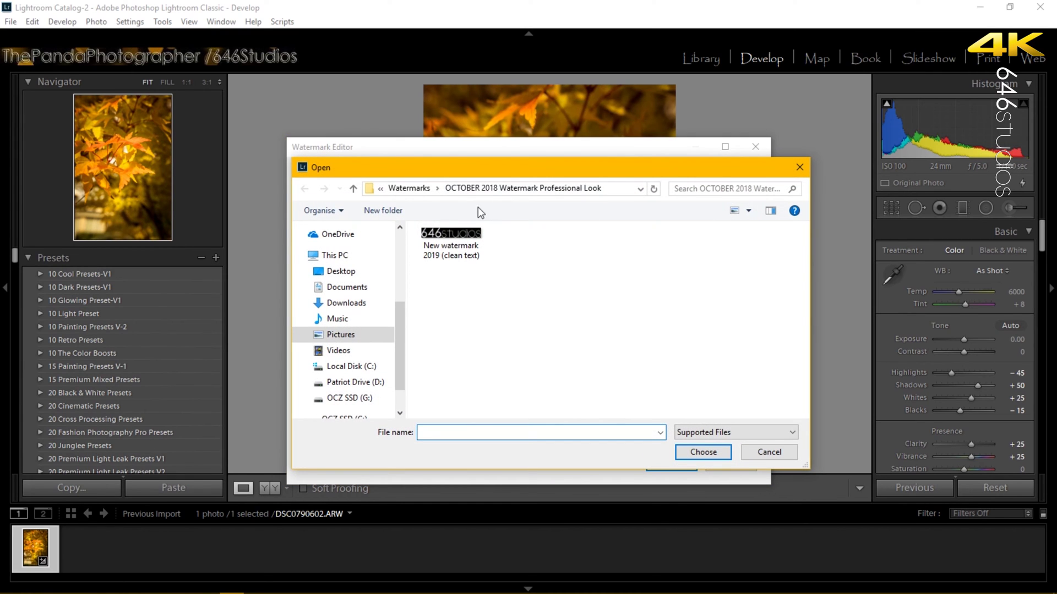
left_click(469, 241)
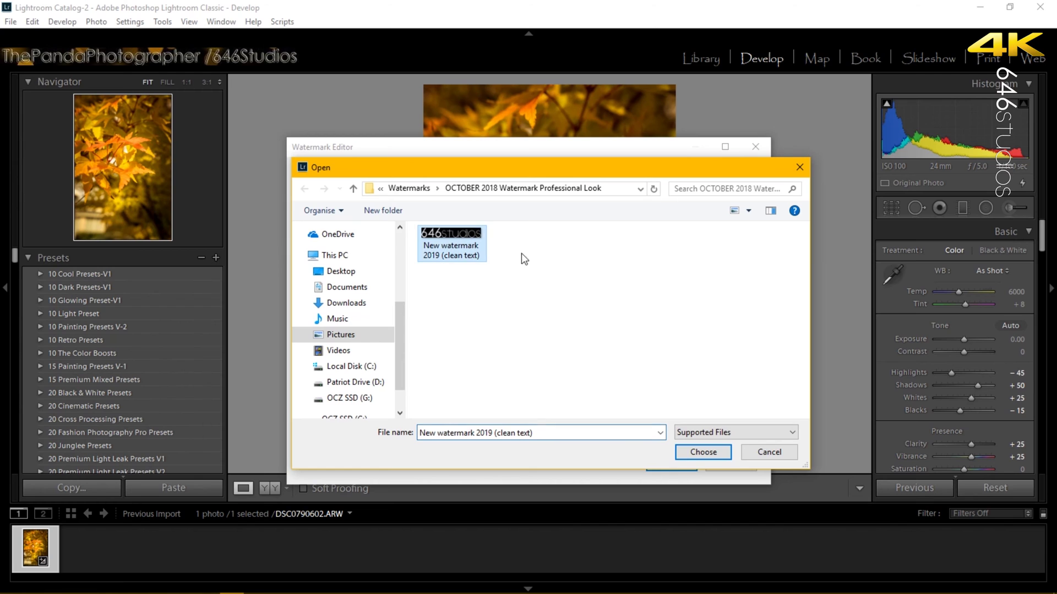
left_click(688, 456)
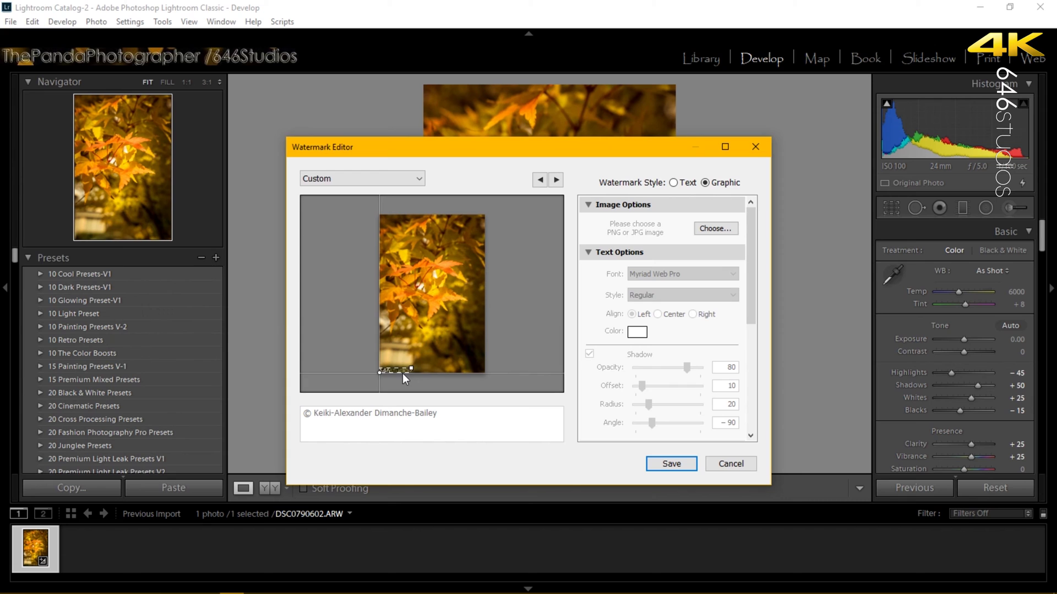
left_click(723, 146)
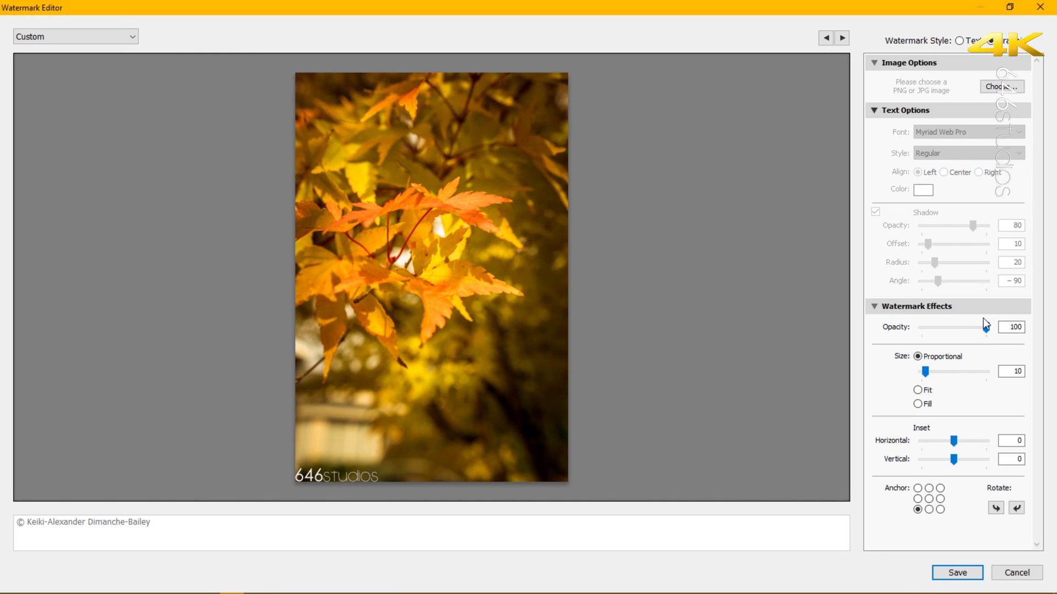
Lower the watermark Opacity slider to 51.
left_click_drag(987, 330, 956, 328)
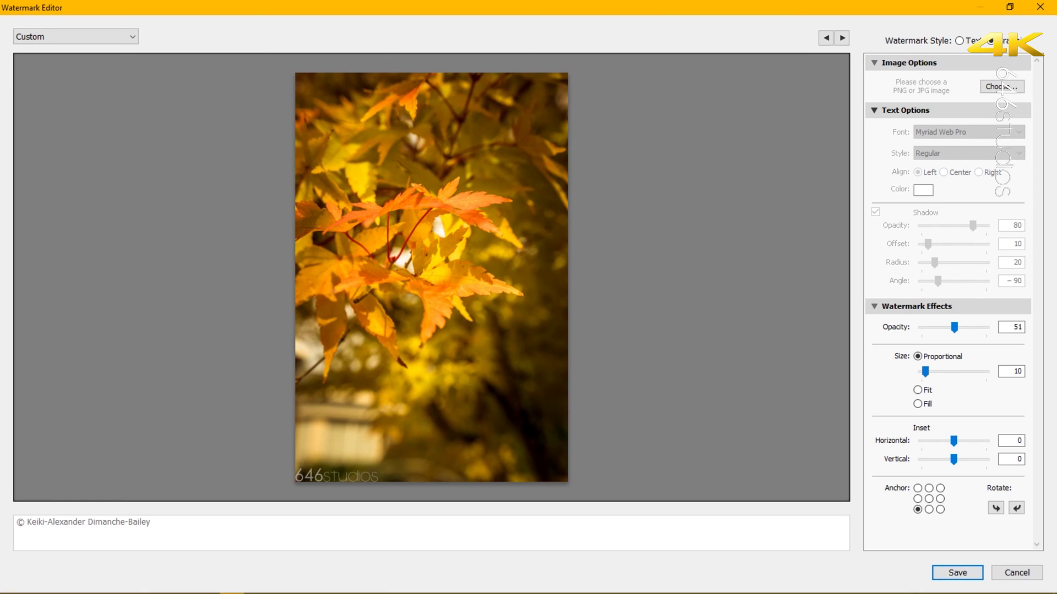
Preview the watermark at each anchor position, finishing on the bottom-right corner.
mouse_move(991, 592)
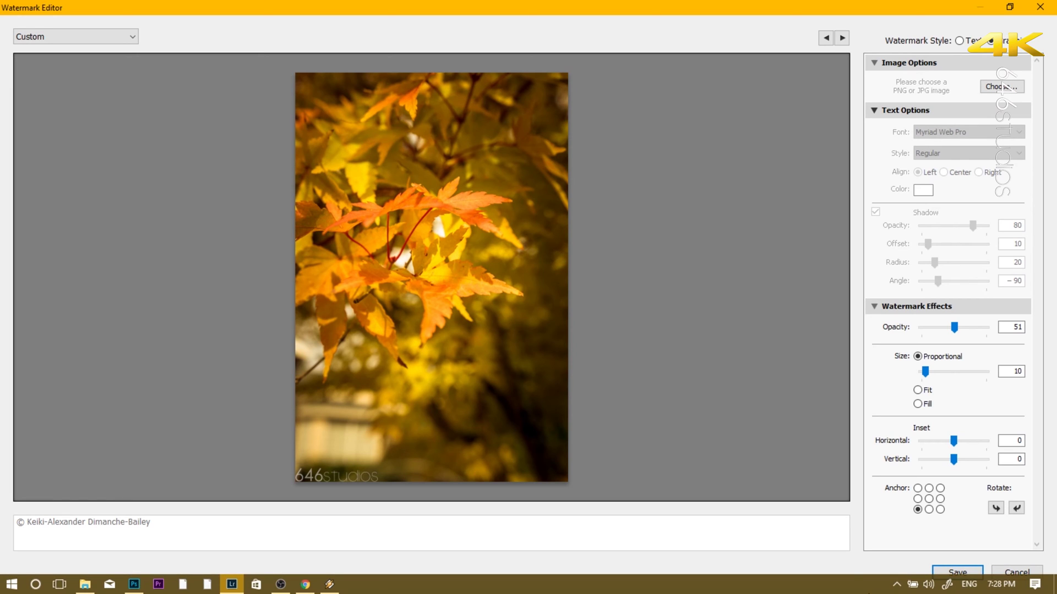
left_click(918, 498)
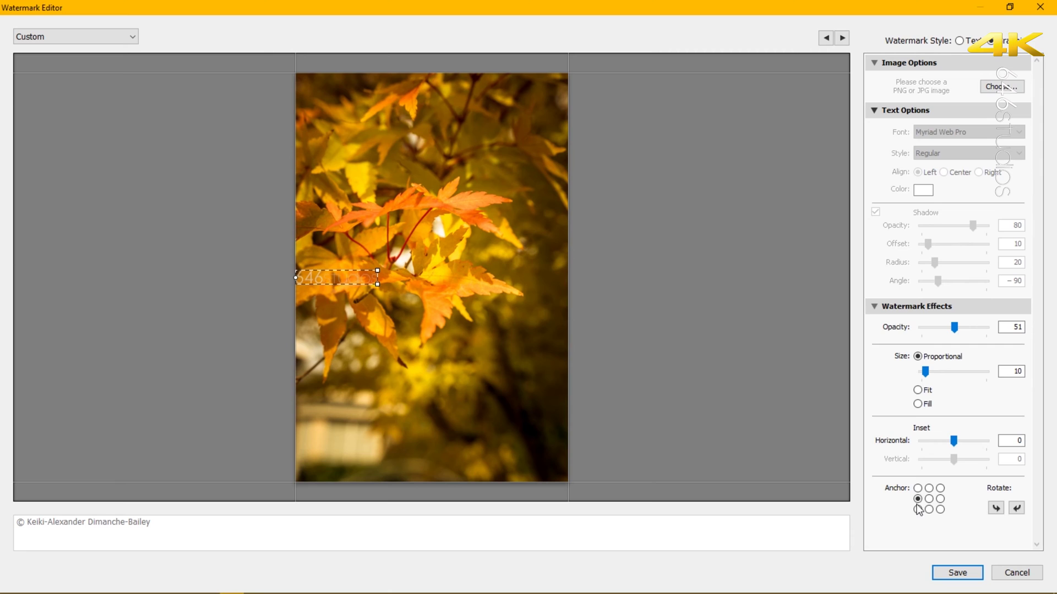
left_click(918, 488)
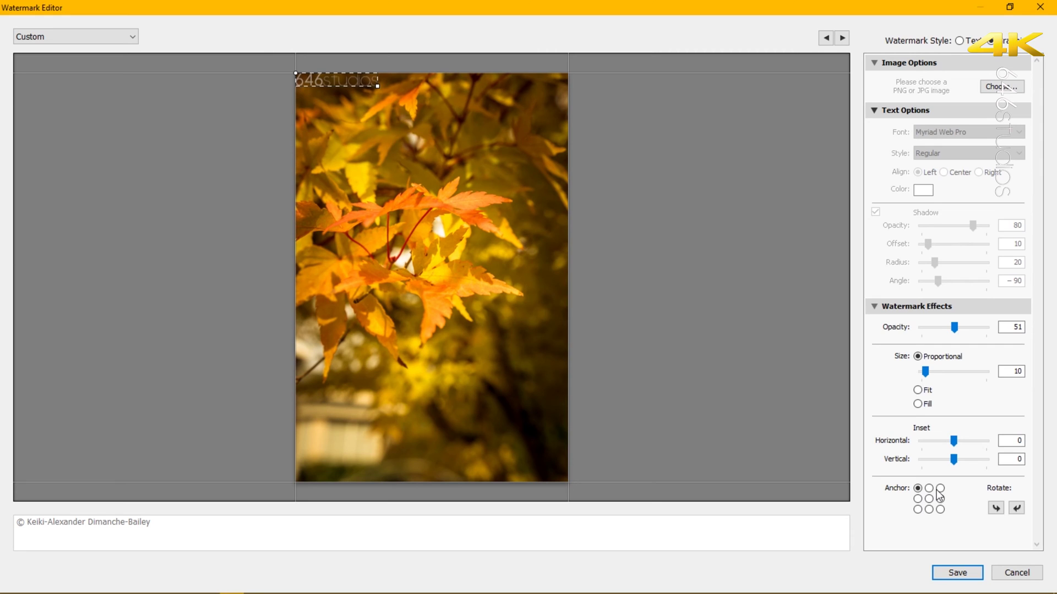
left_click(929, 488)
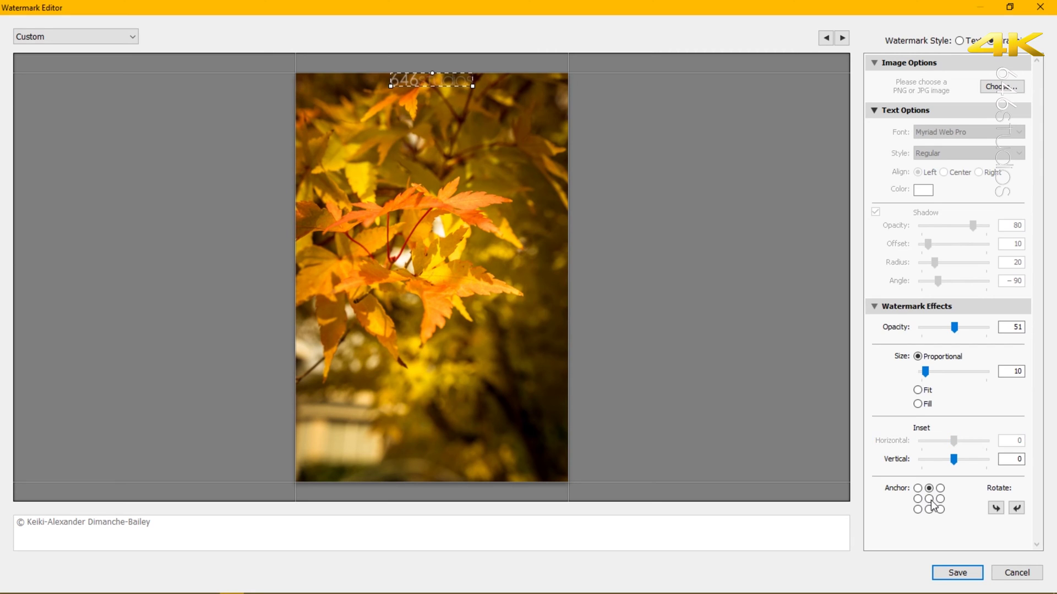
left_click(929, 499)
left_click(929, 510)
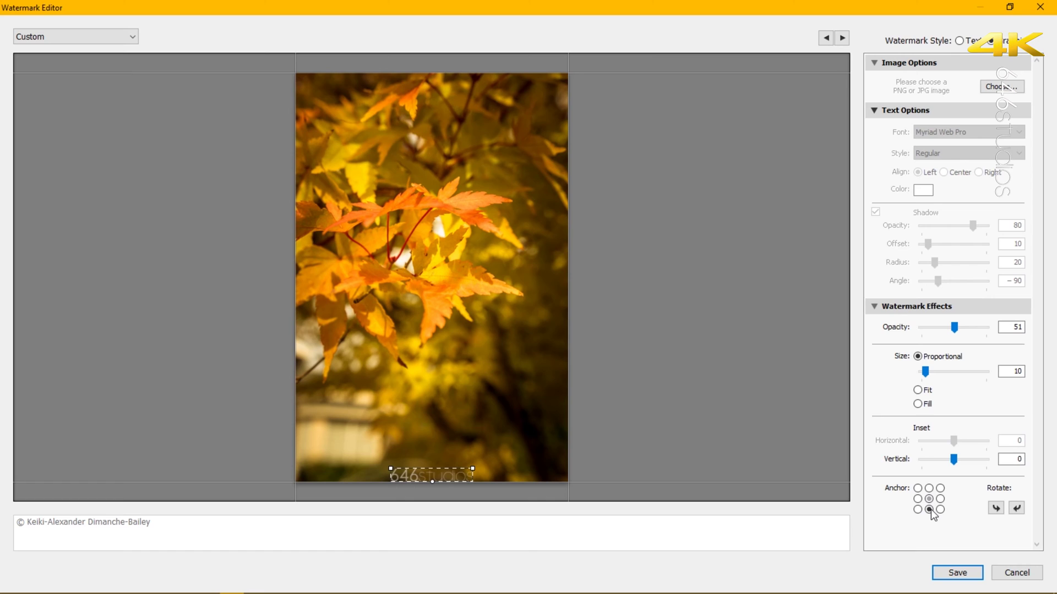
left_click(940, 510)
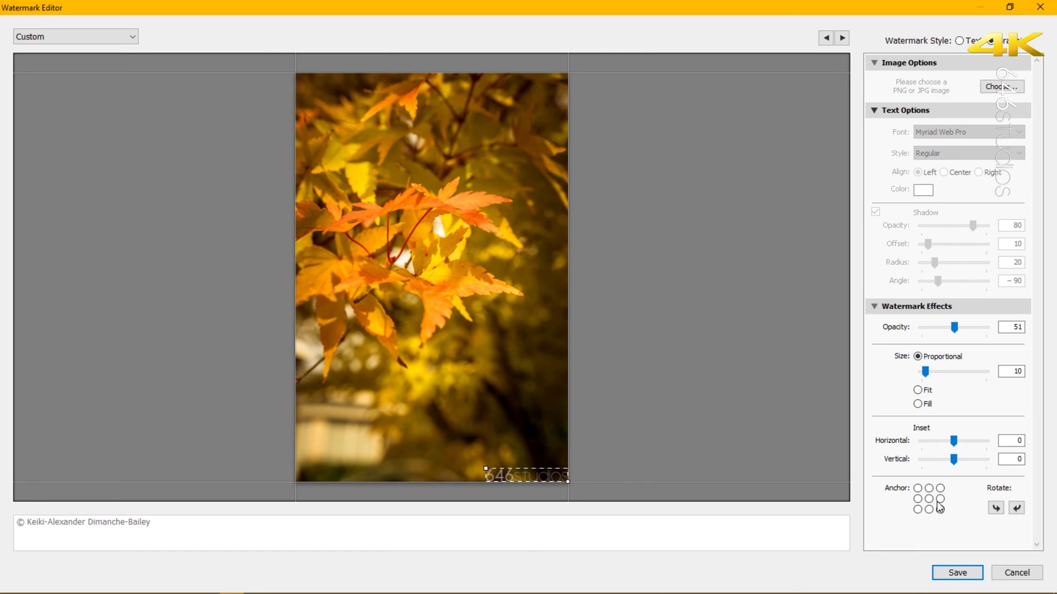
left_click(941, 500)
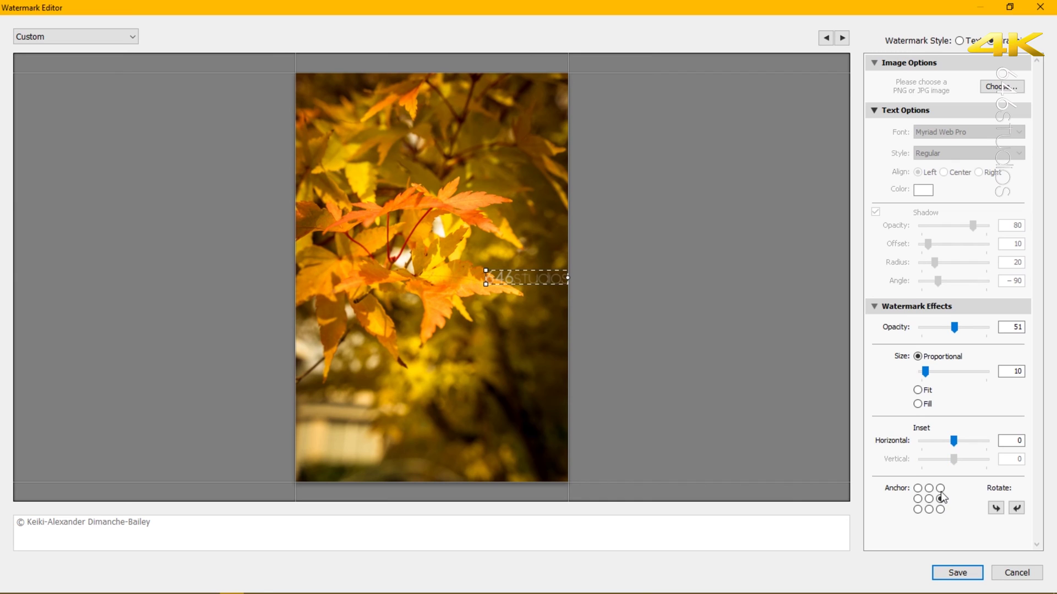
left_click(940, 485)
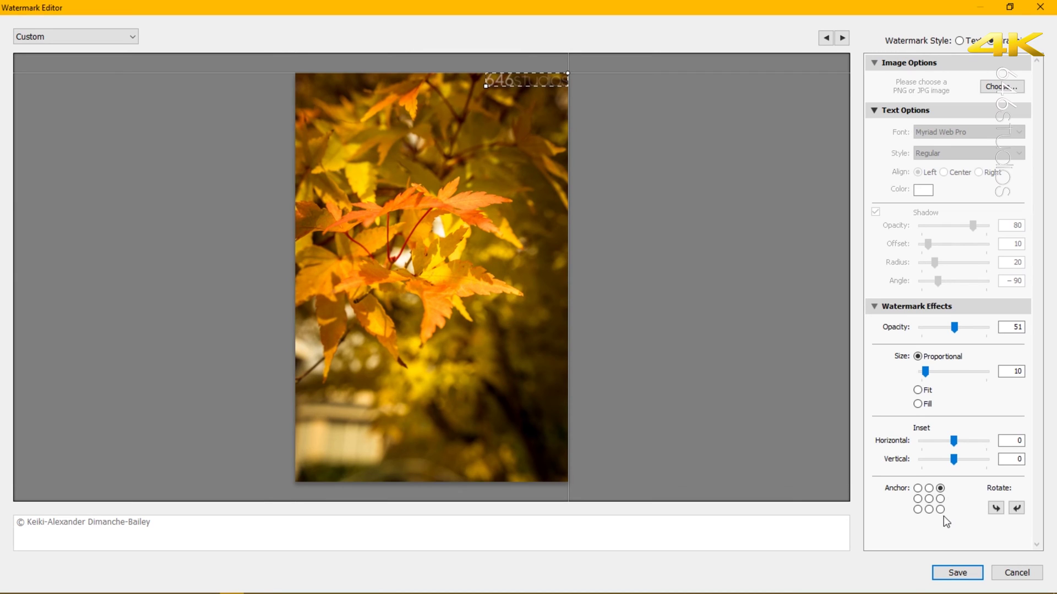
left_click(940, 510)
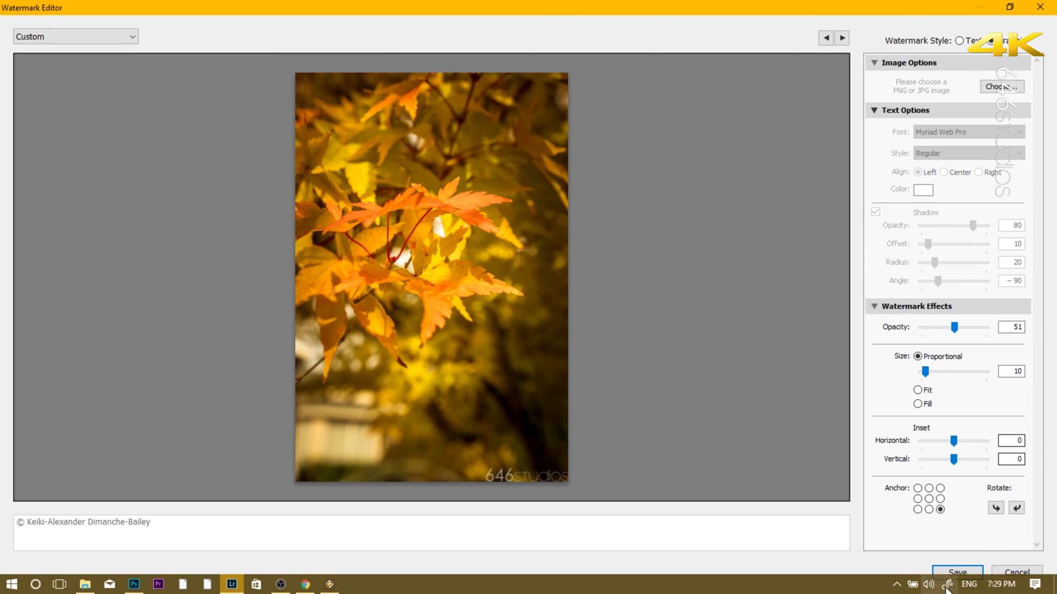
Save the current watermark settings as a new preset named 'Test 11'.
left_click(962, 568)
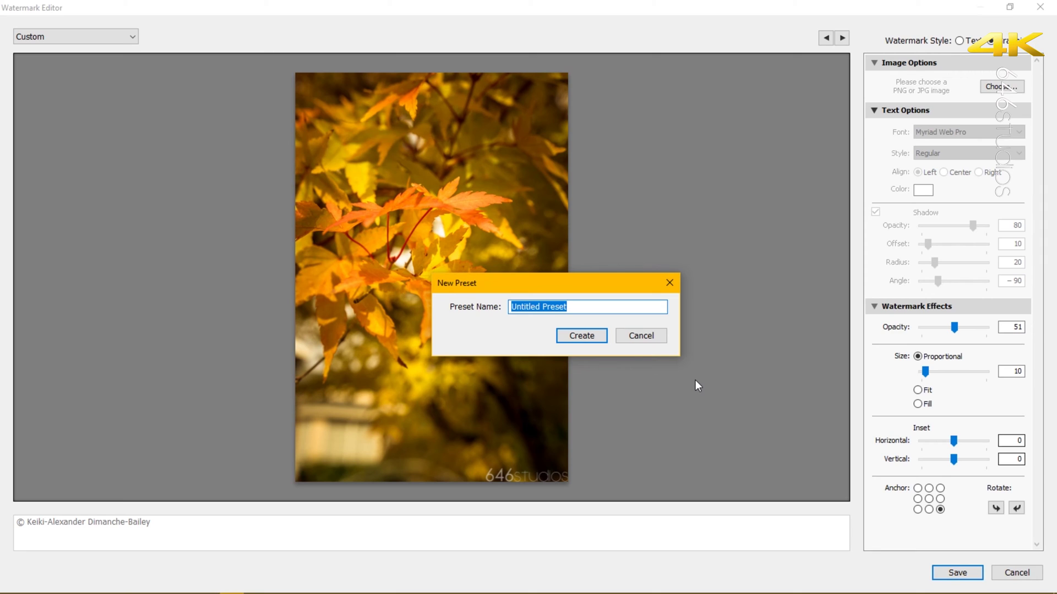
type("Test ")
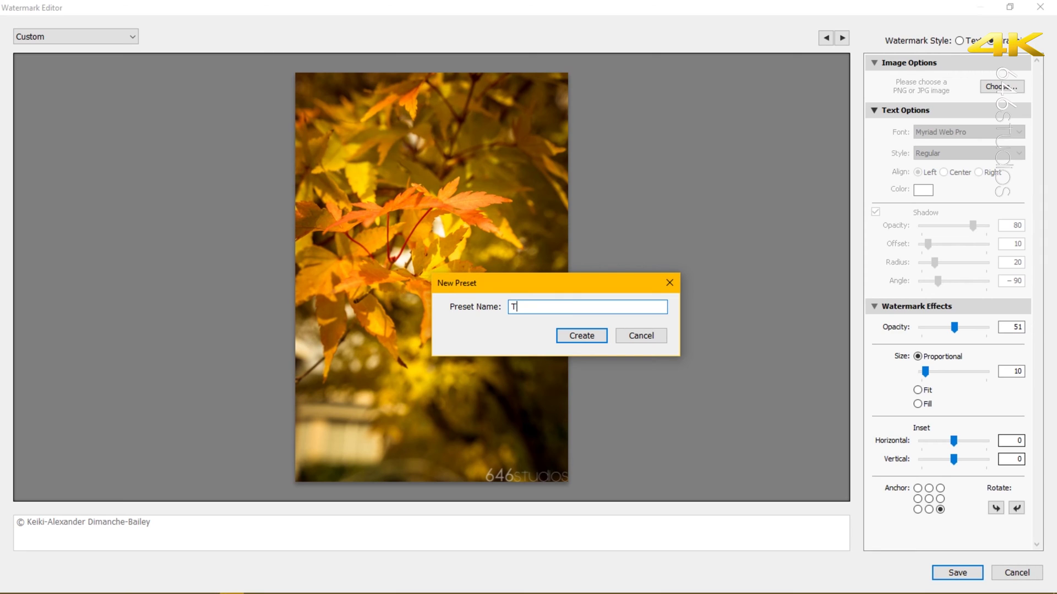
type("11")
left_click(601, 337)
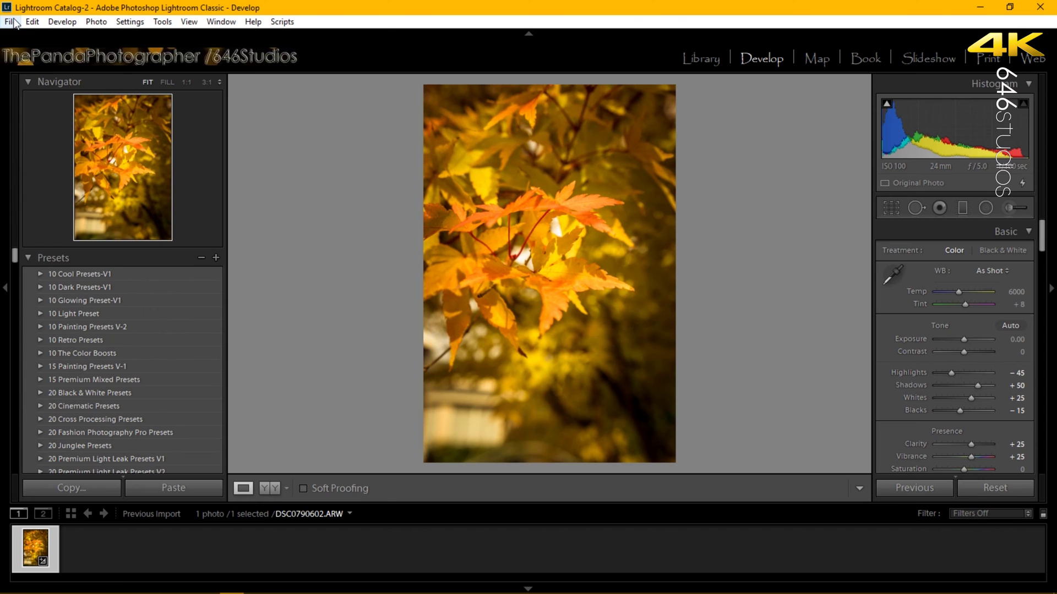
Open the Export dialog and set the destination folder to test watermark.
left_click(11, 22)
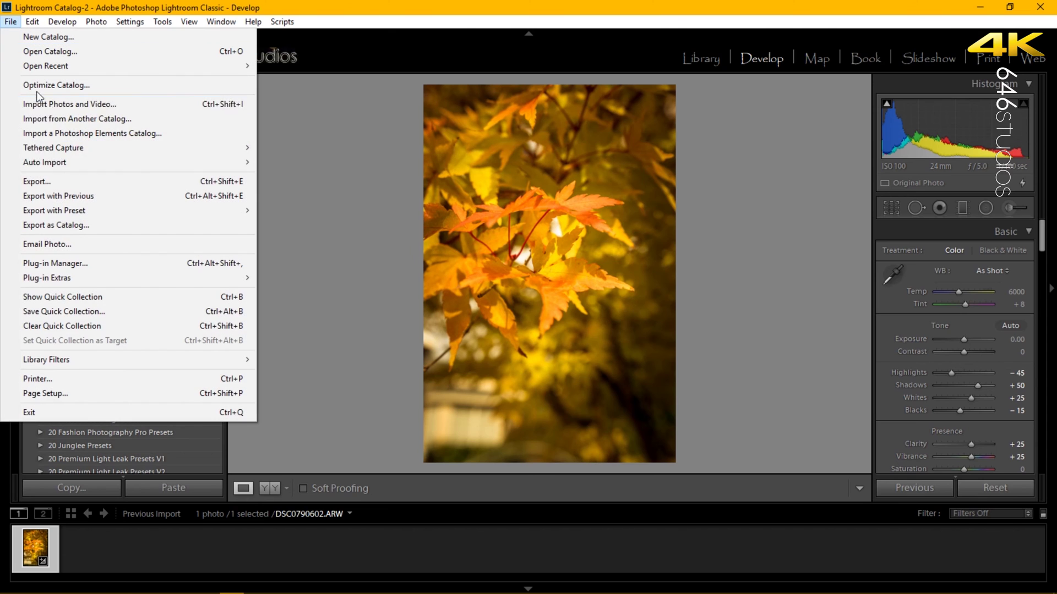
left_click(59, 178)
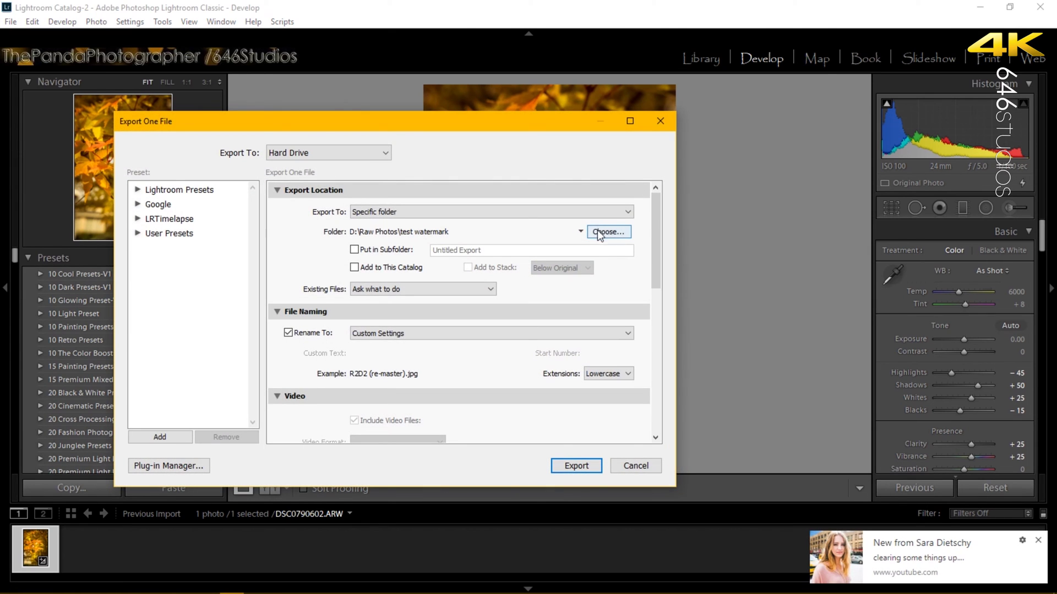
left_click(609, 232)
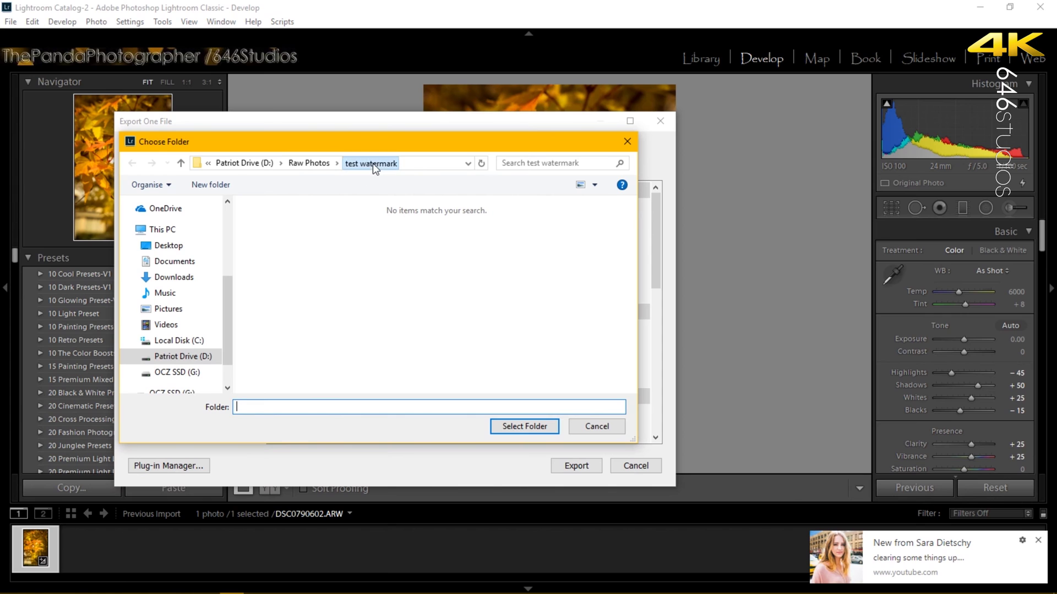
left_click(512, 425)
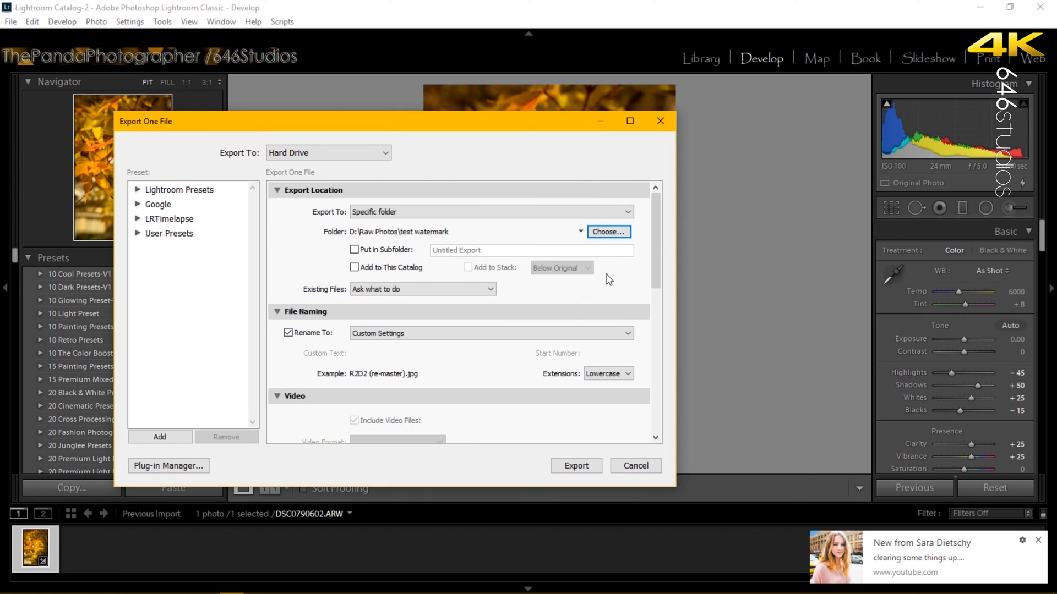
left_click_drag(654, 250, 656, 294)
Replace the R2D2 (re-master) file naming template with a custom 'Test 1' template.
left_click(527, 217)
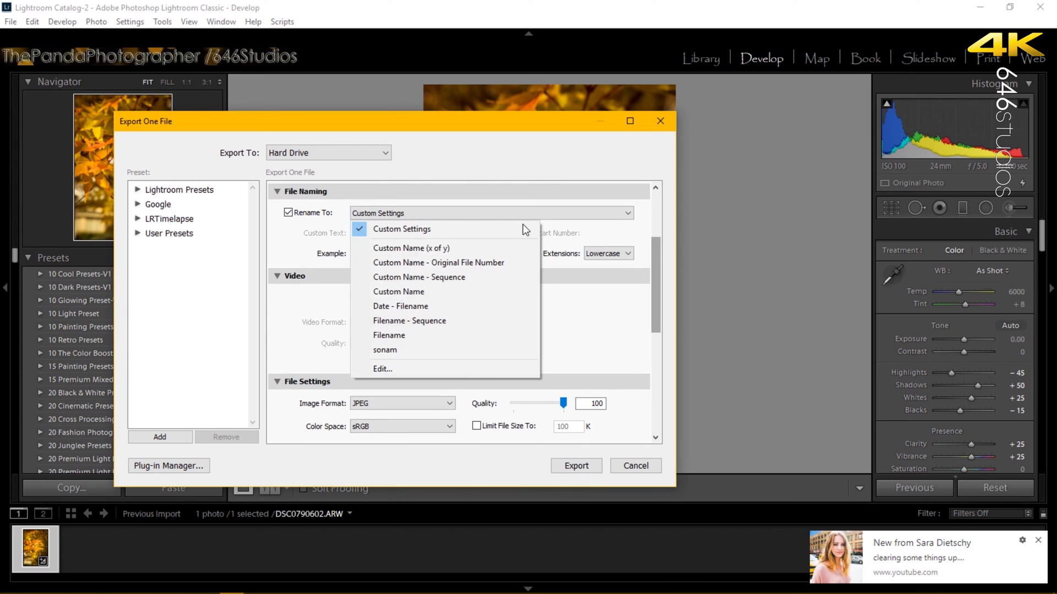
left_click(480, 368)
left_click_drag(642, 296, 498, 291)
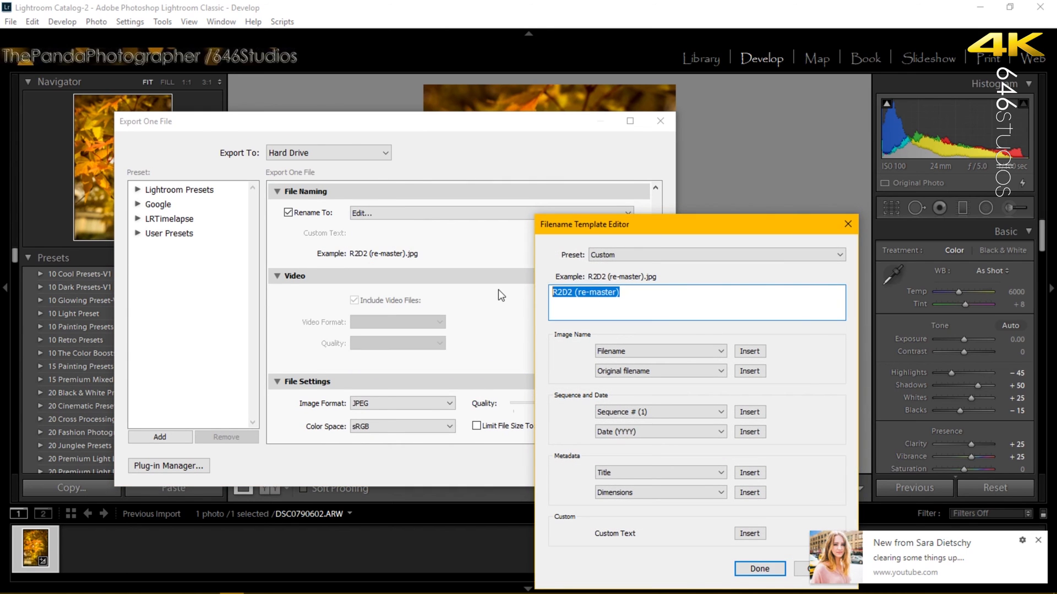
key("BackSpace")
type("Test 1")
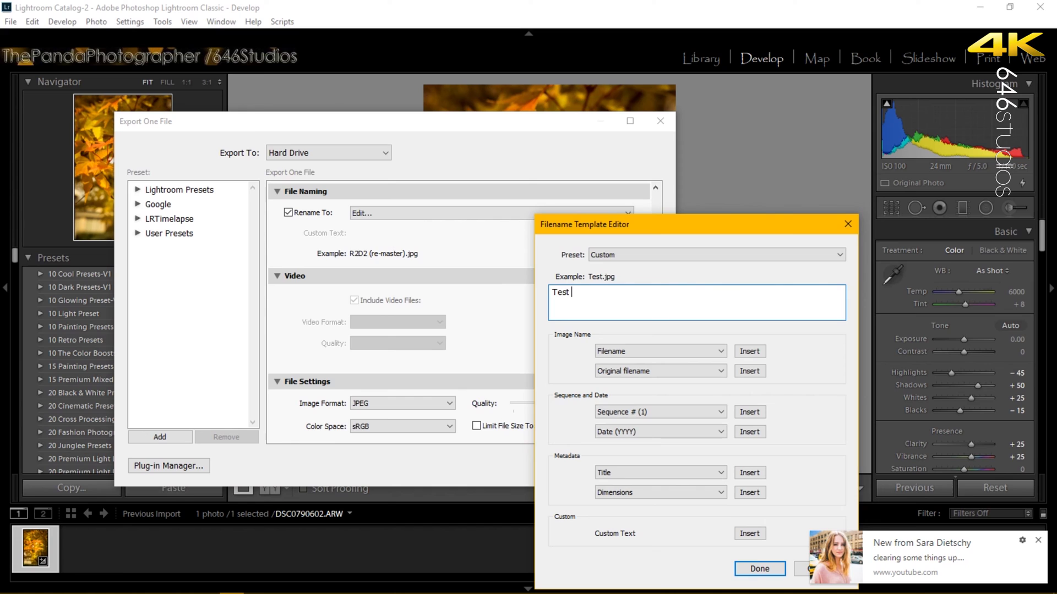
left_click(777, 569)
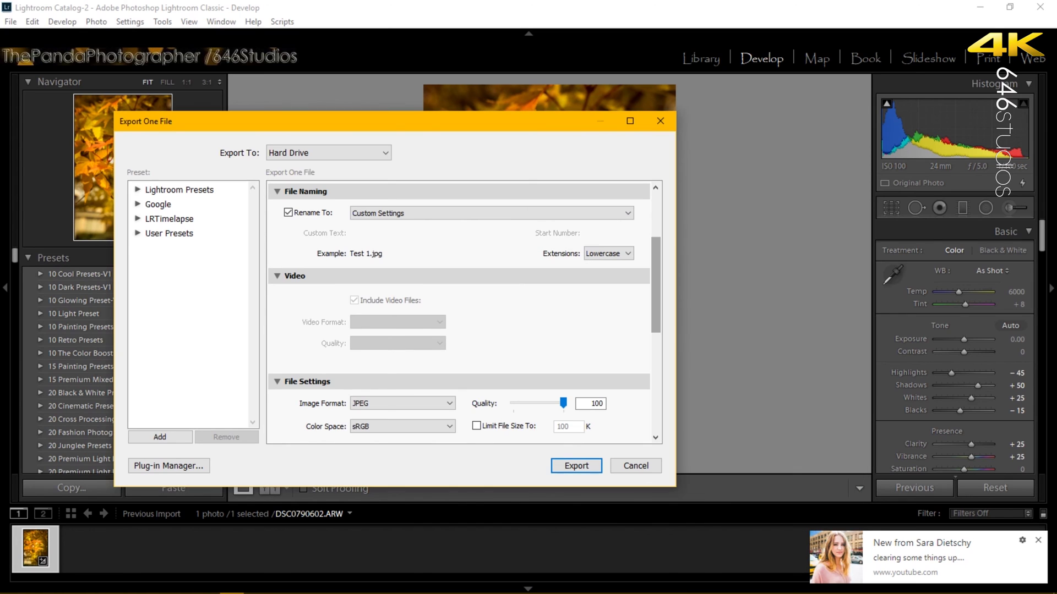
left_click(1037, 542)
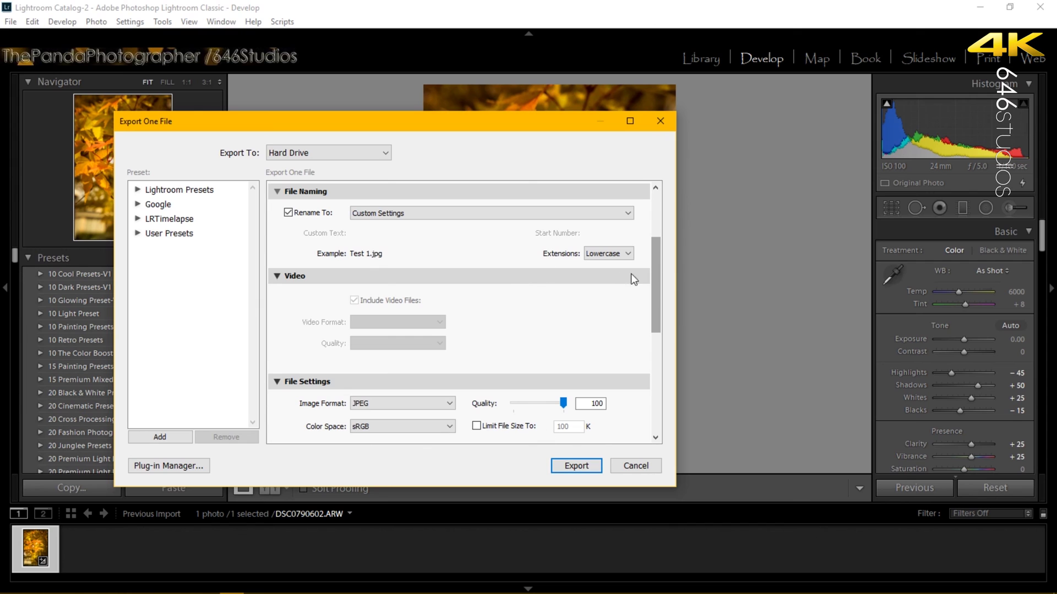
Scroll to Image Sizing and uncheck Resize to Fit.
left_click_drag(655, 286, 660, 371)
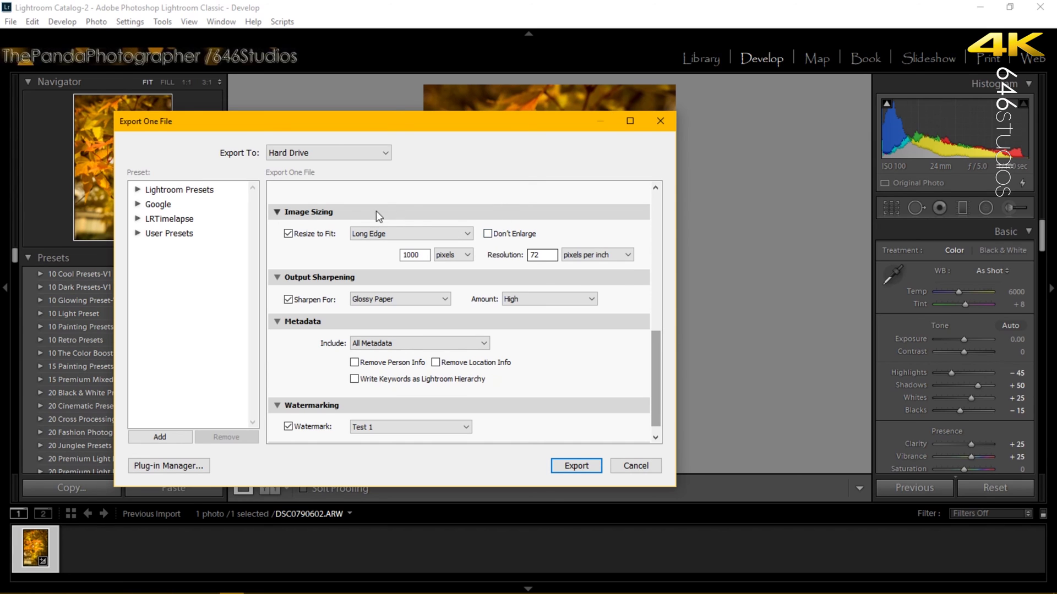
left_click(289, 234)
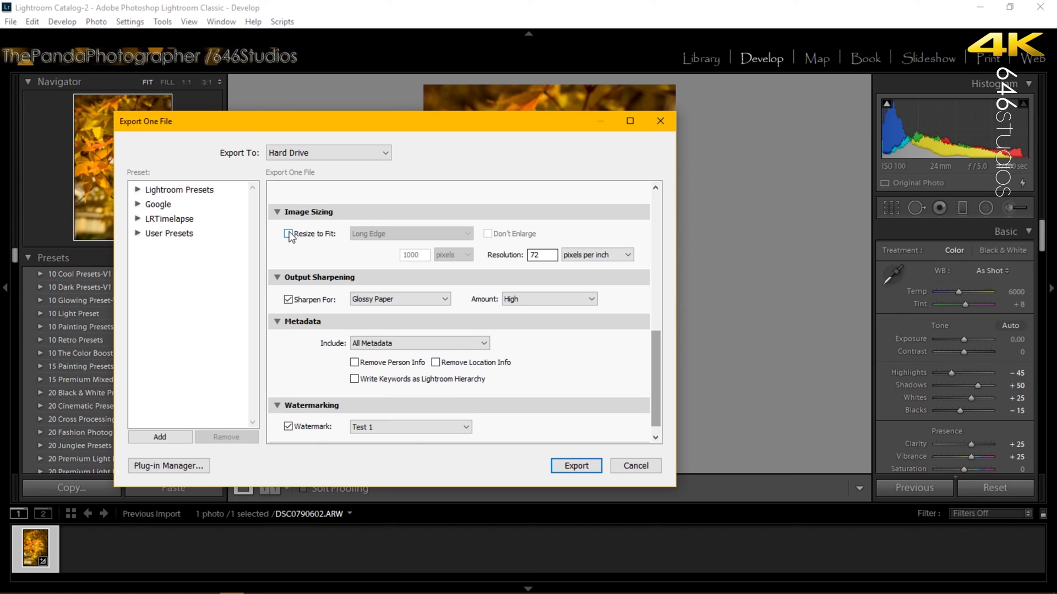
Re-enable Resize to Fit at 1000 px long edge, choose the Test 11 watermark, and export.
left_click(288, 235)
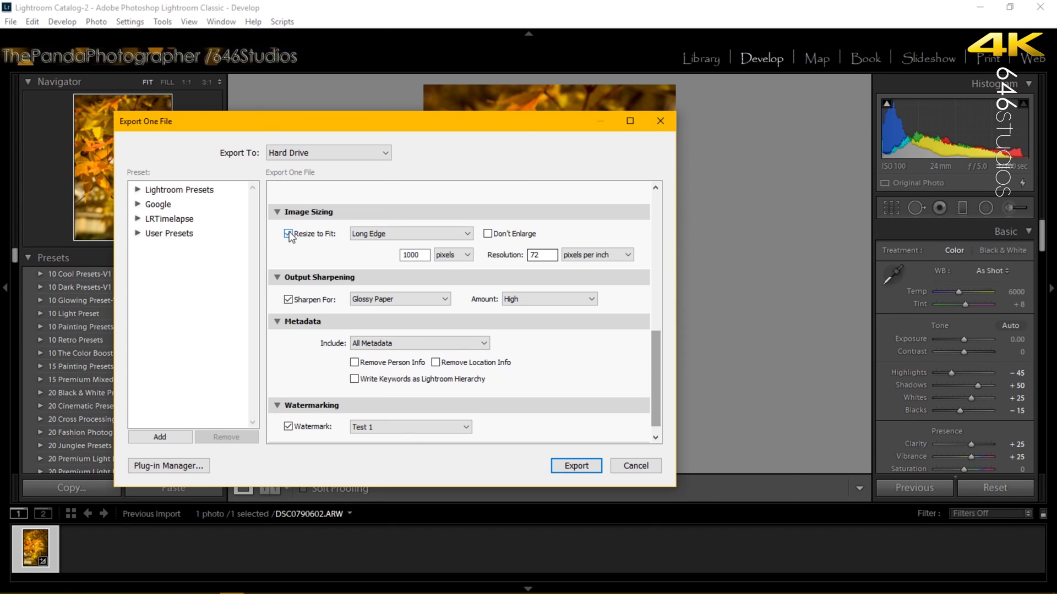
left_click(290, 430)
left_click(290, 431)
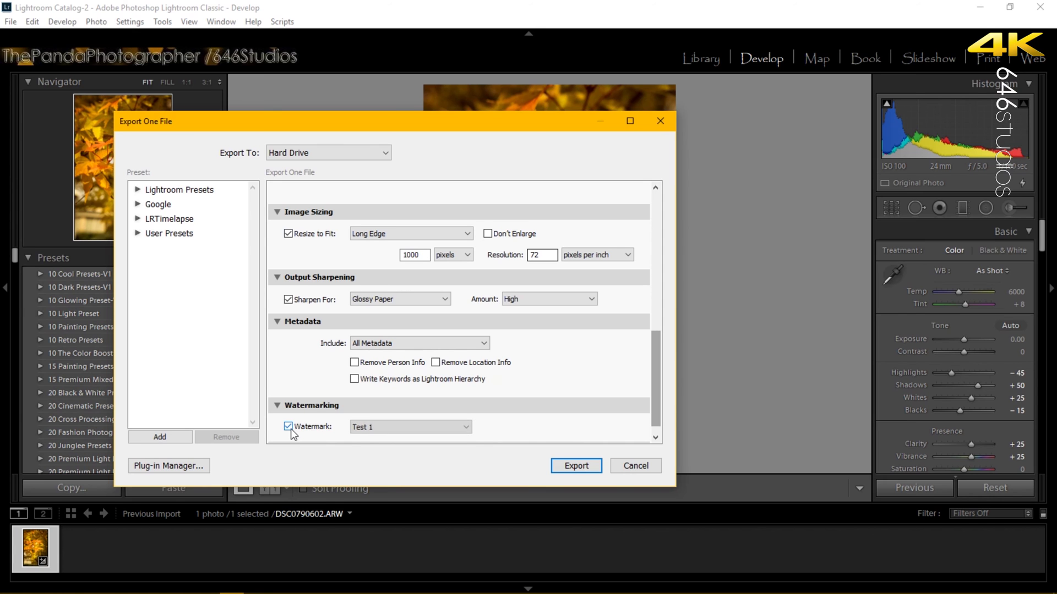
left_click(386, 434)
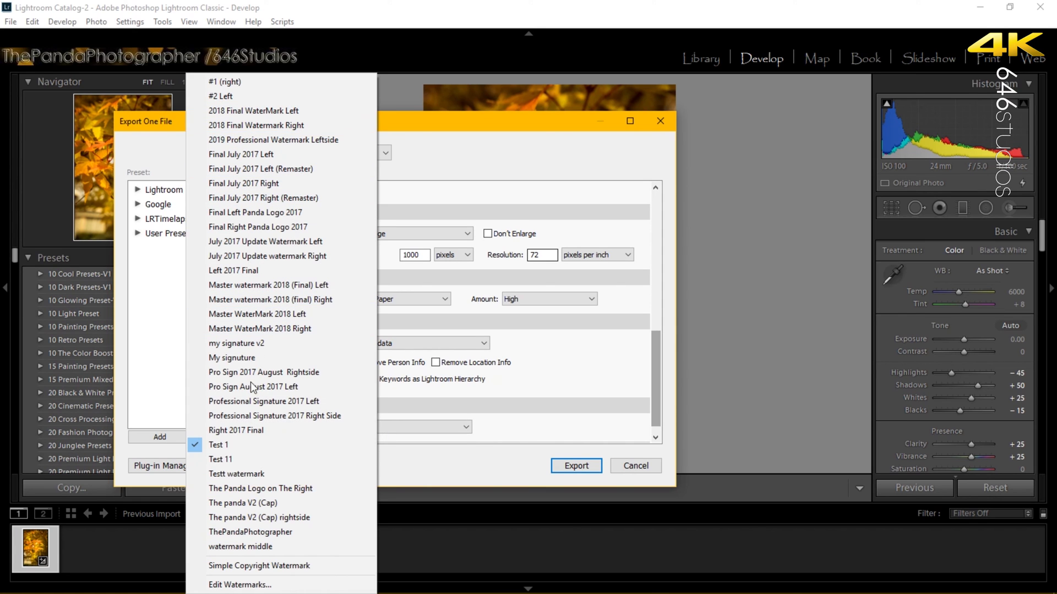
left_click(248, 459)
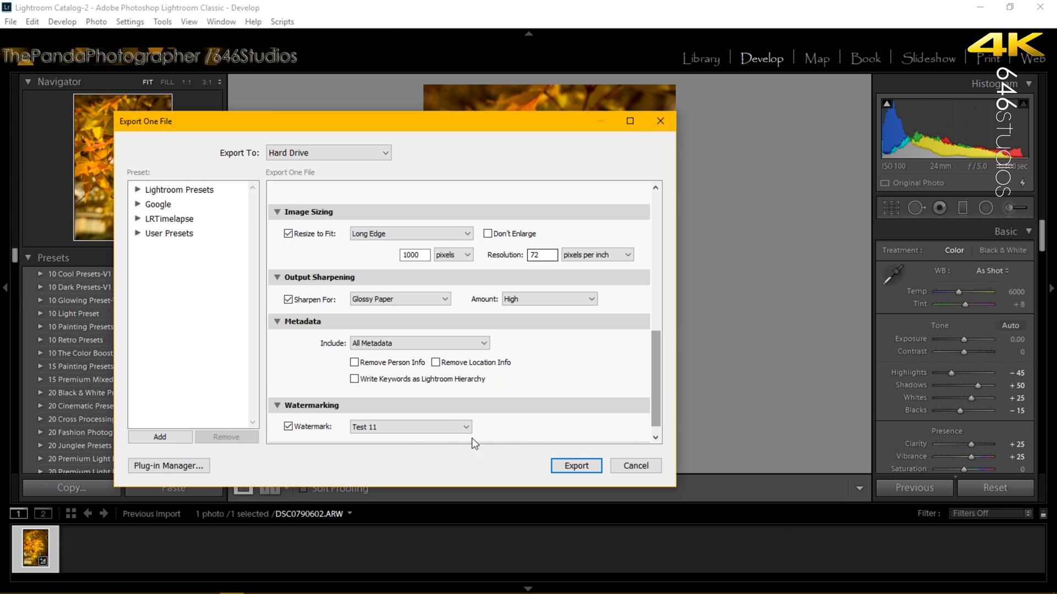
left_click(581, 468)
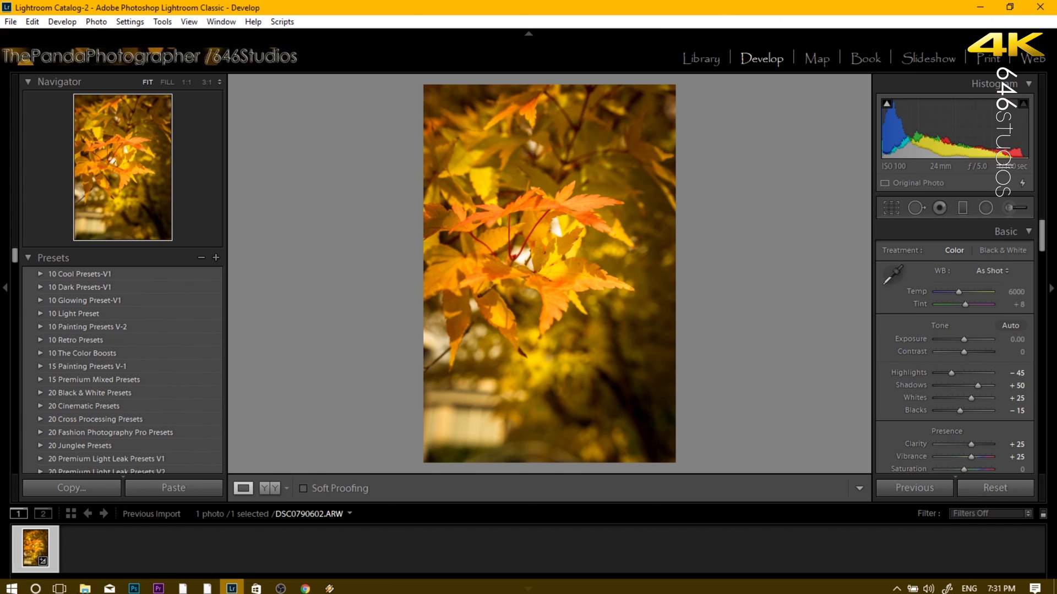
Open File Explorer and browse the Raw Photos folder tree to the test watermark folder.
left_click(85, 585)
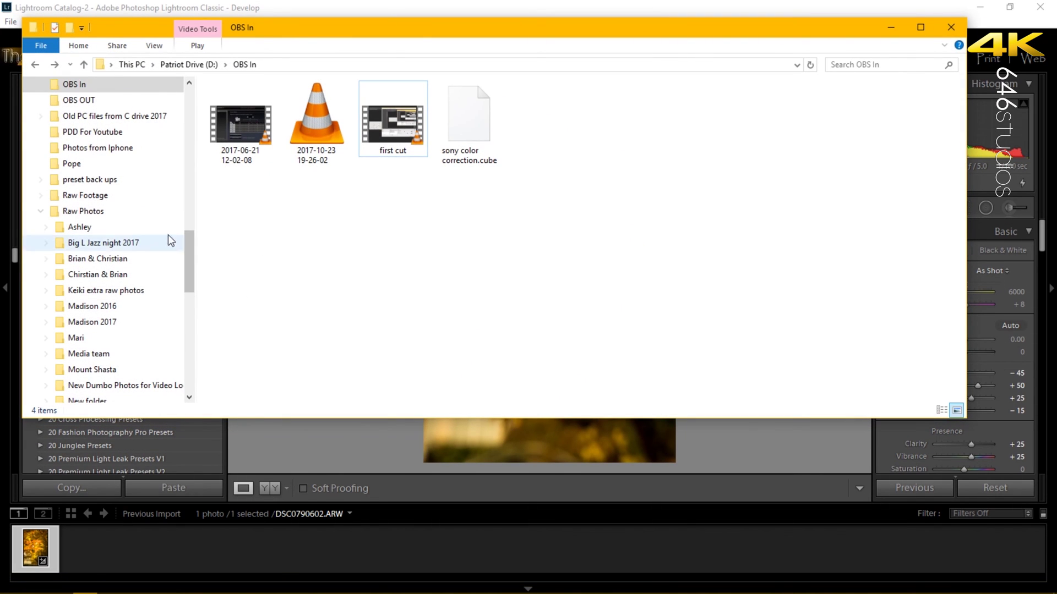
scroll(77, 348, "down", 2)
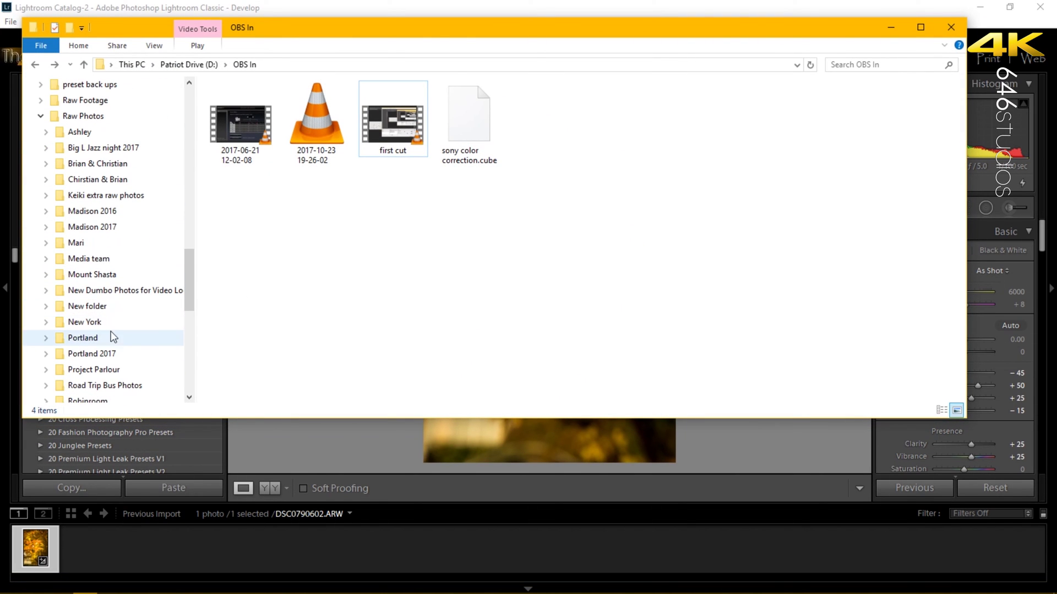
scroll(113, 358, "down", 2)
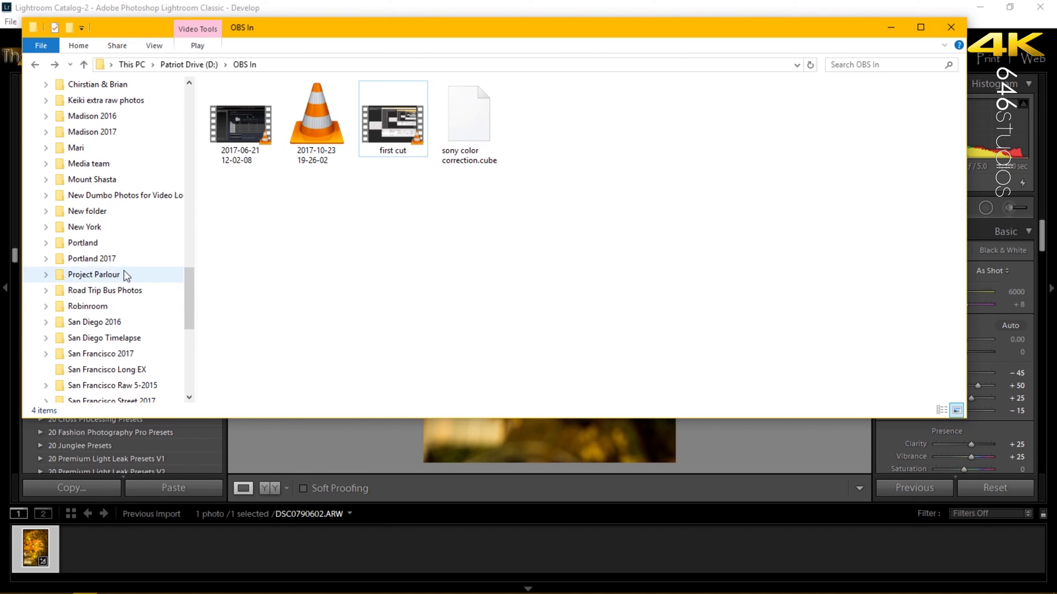
scroll(125, 269, "down", 2)
scroll(127, 275, "down", 2)
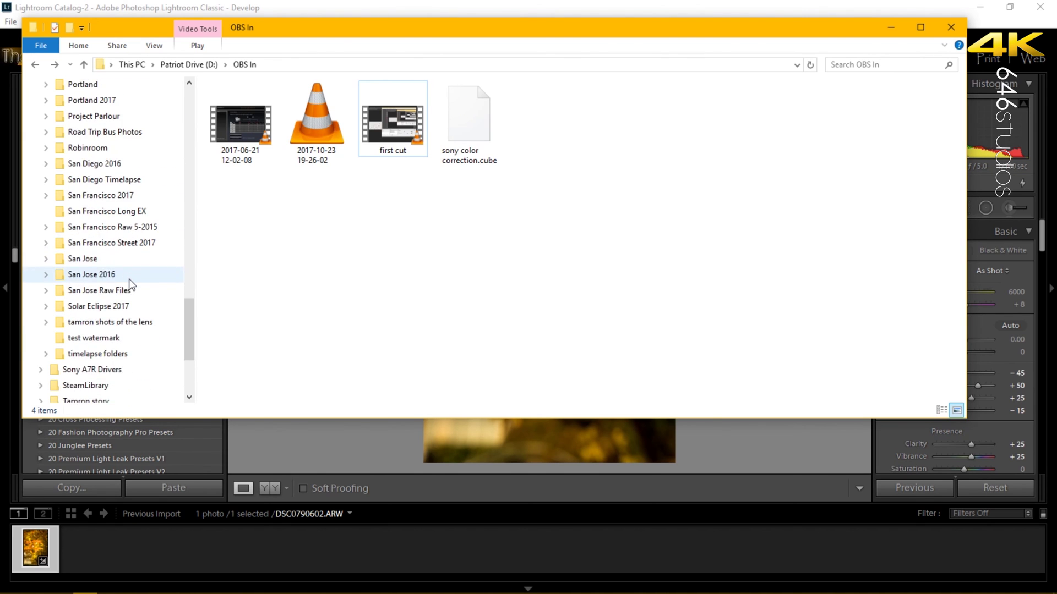
scroll(130, 278, "up", 4)
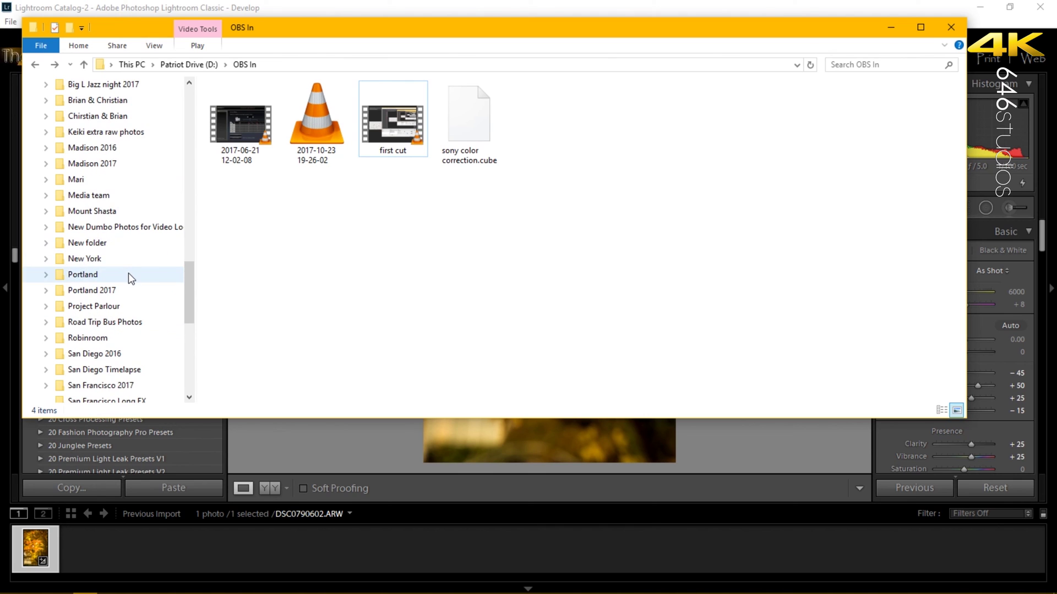
scroll(128, 273, "up", 2)
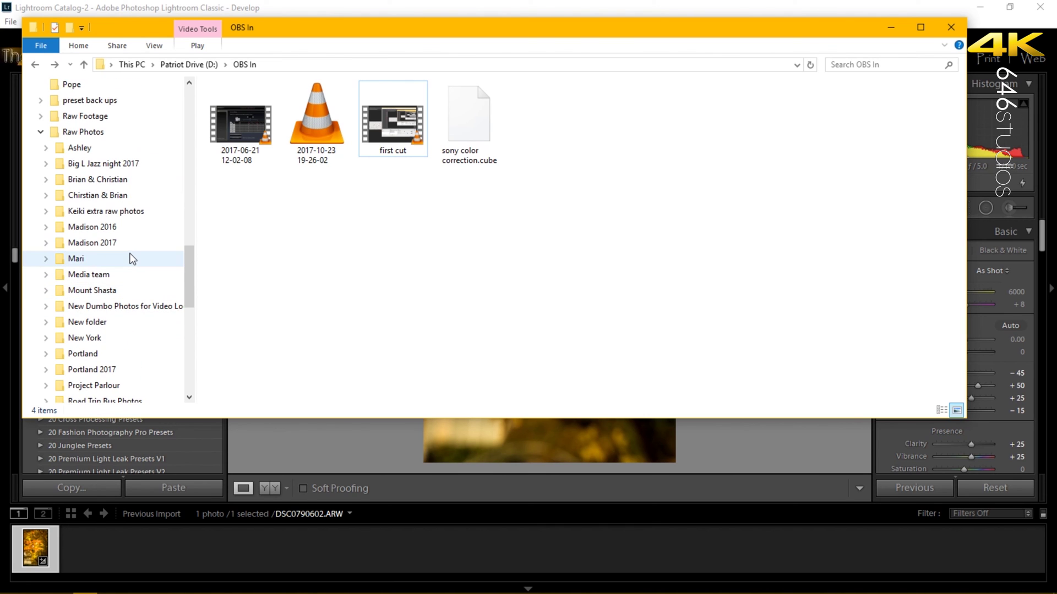
scroll(132, 259, "down", 6)
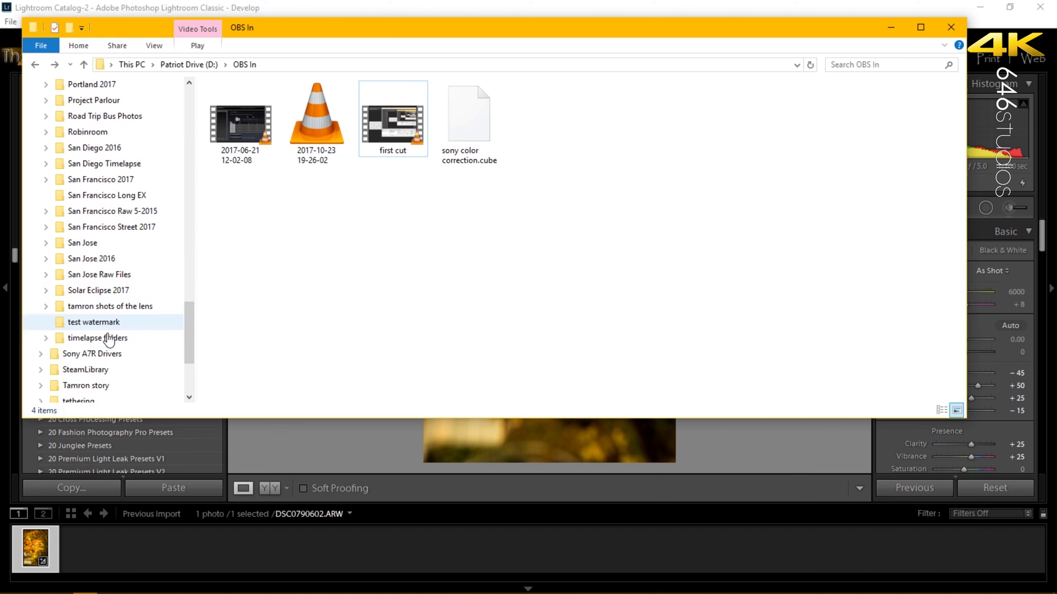
left_click(105, 306)
left_click(109, 323)
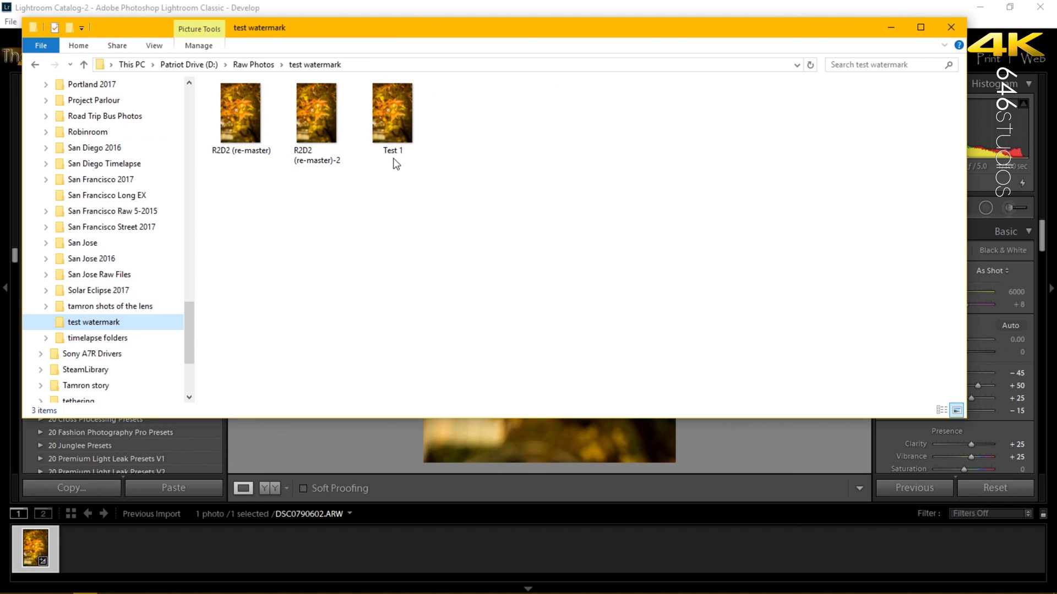
Open the exported 'Test 1' image from the test watermark folder in the Photos viewer.
double_click(401, 123)
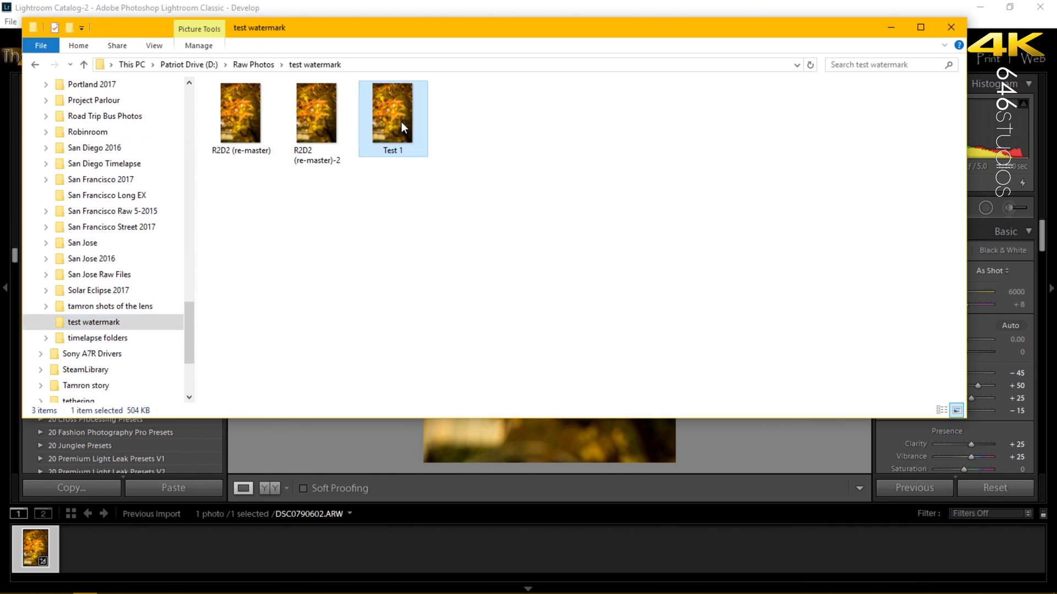